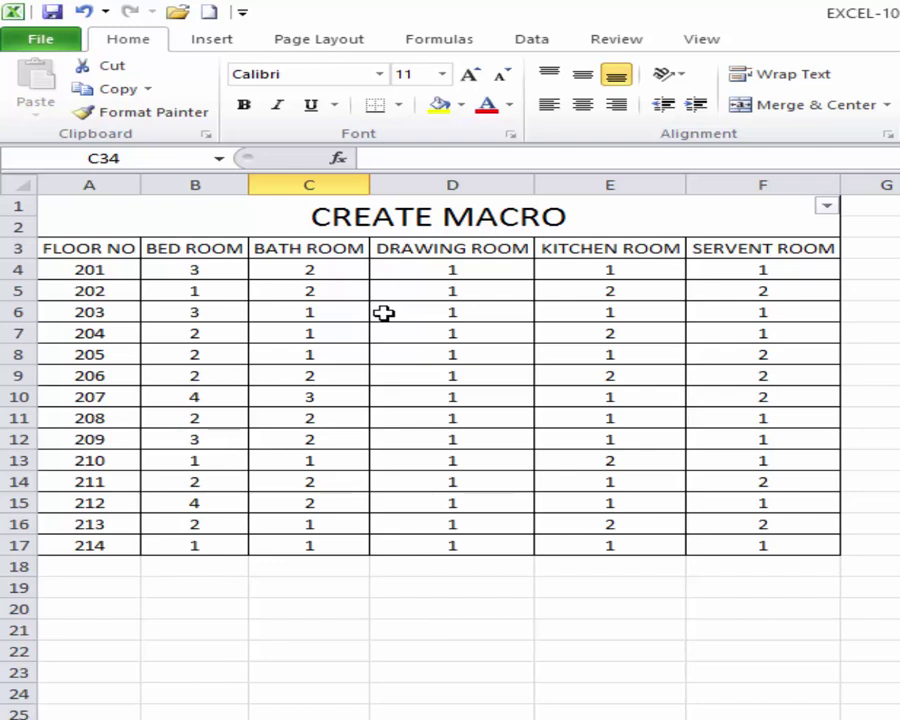
Copy the table's header row (FLOOR NO through SERVENT ROOM) into row 22 at A22.
key(ctrl+Home)
key(ctrl+shift+End)
click(70, 250)
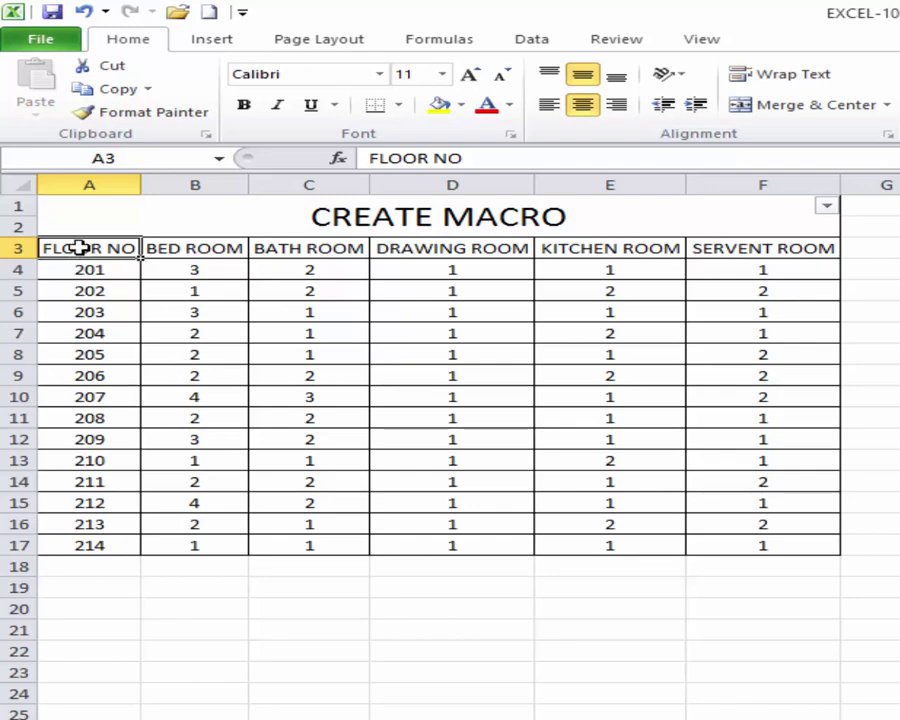
mouse_move(72, 246)
mouse_down()
mouse_move(380, 260)
mouse_move(808, 251)
mouse_up()
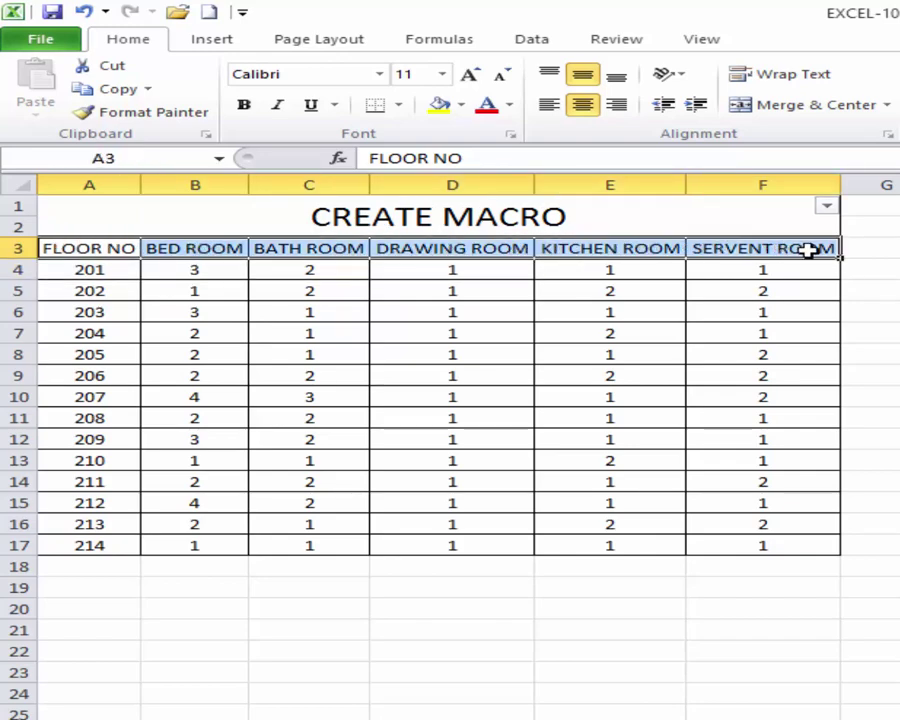
right_click(473, 252)
click(544, 287)
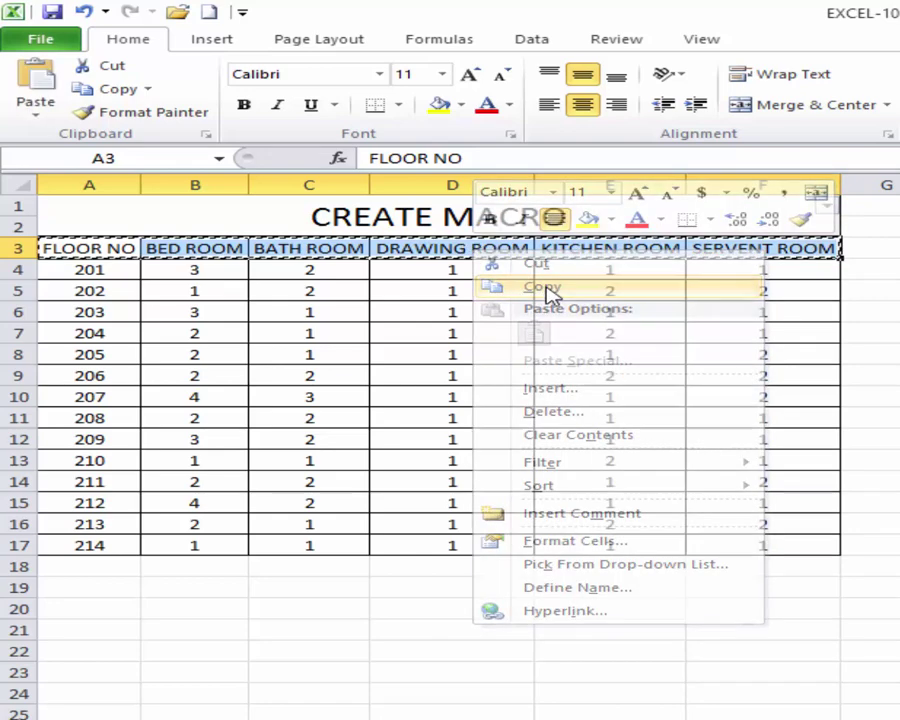
right_click(73, 651)
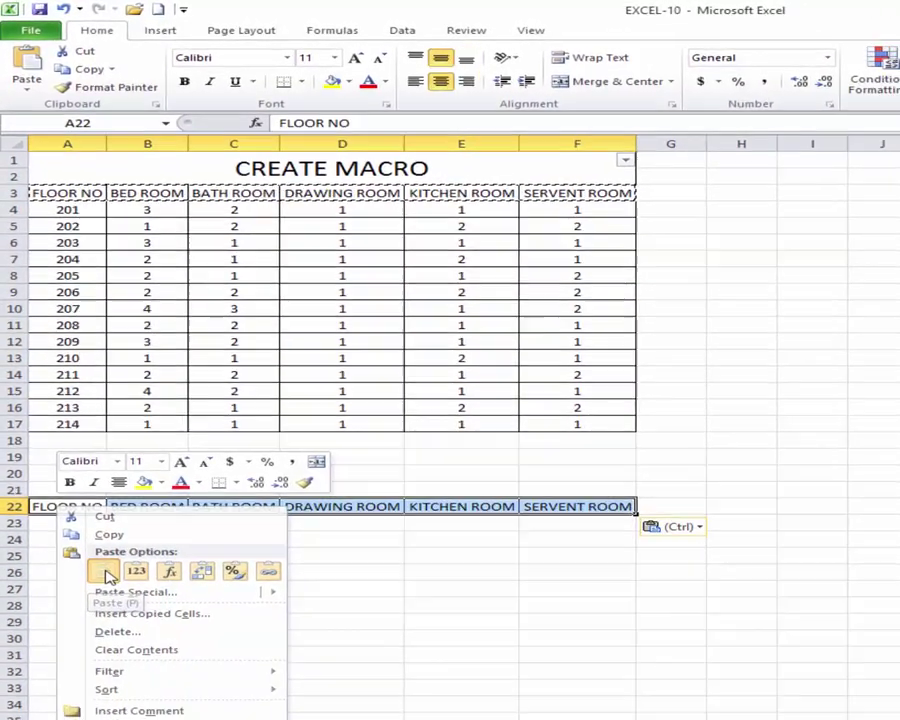
click(104, 572)
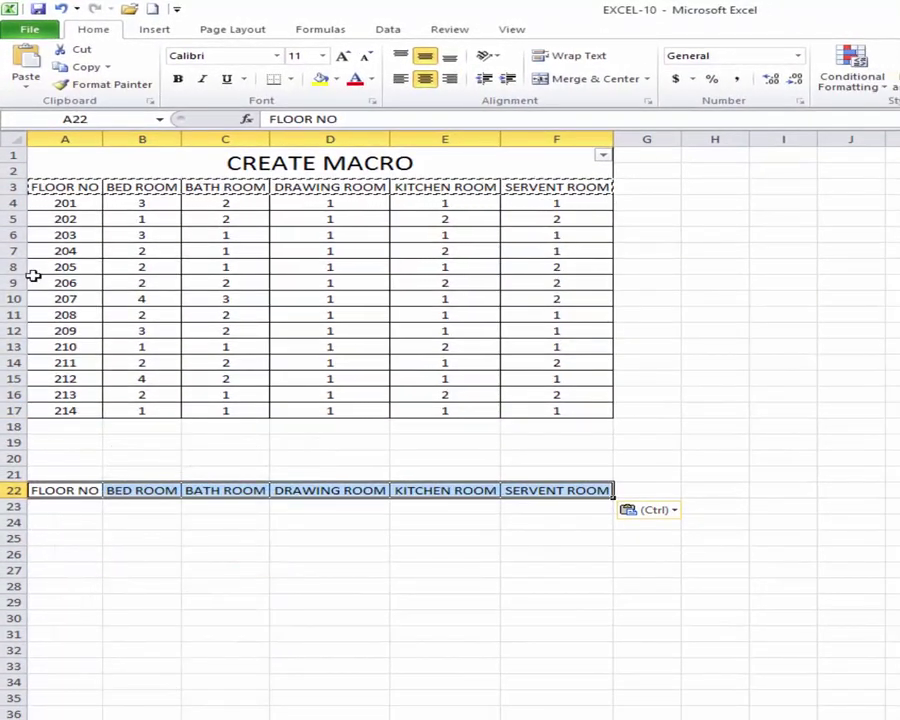
Leave cell C5 unchanged and select cell C6 before moving to the View ribbon.
double_click(243, 219)
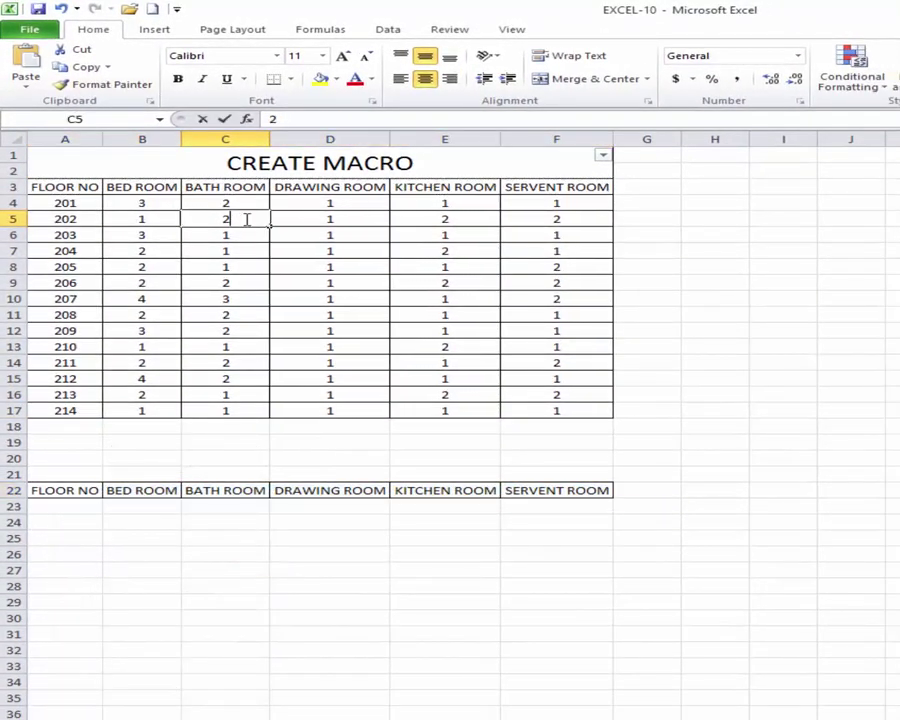
click(331, 233)
click(350, 216)
click(290, 250)
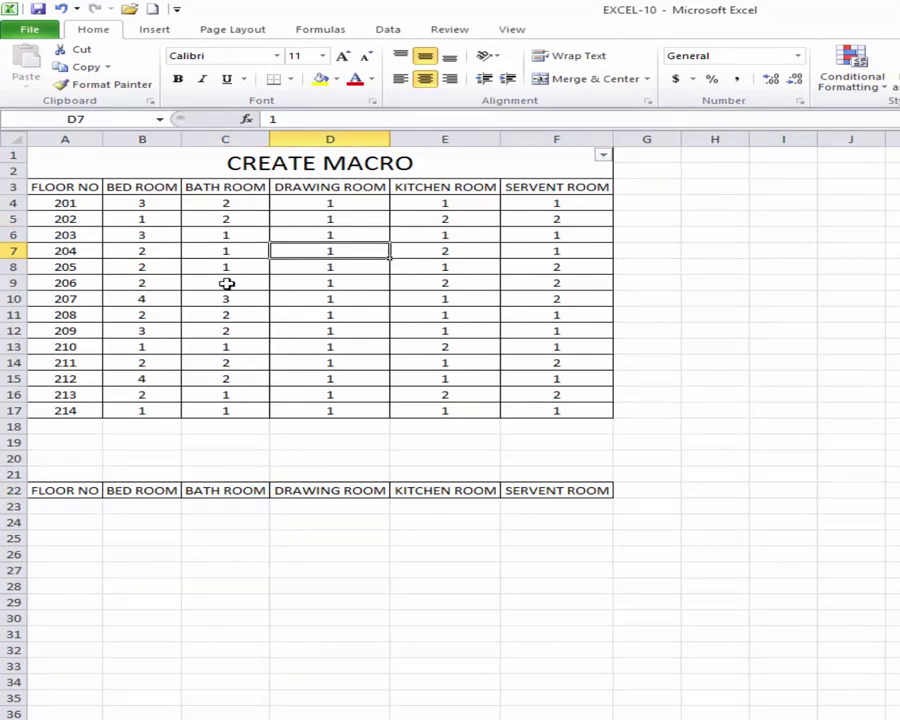
click(213, 240)
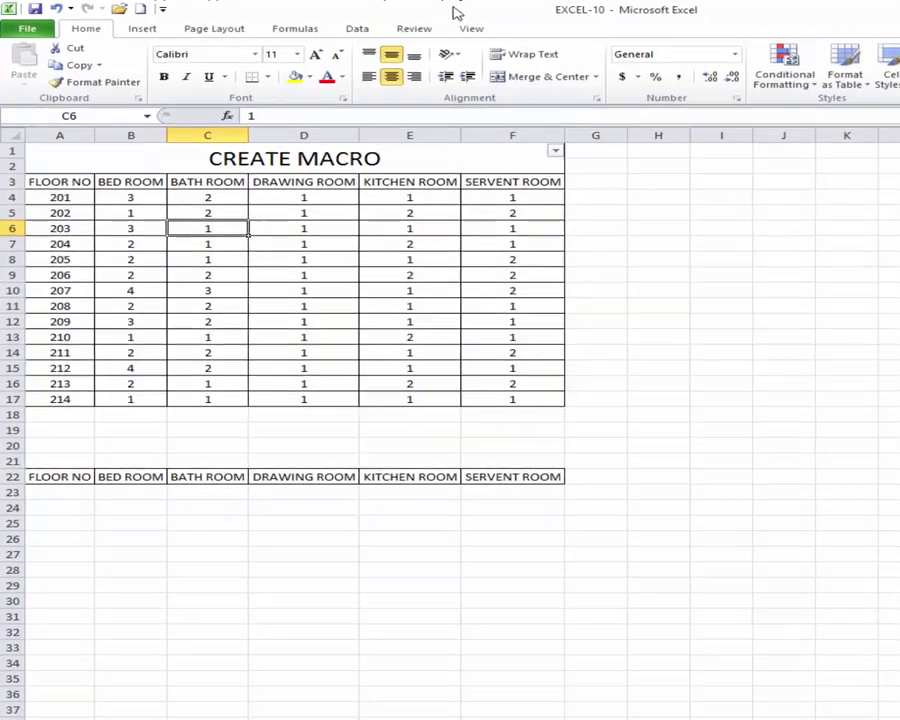
click(338, 27)
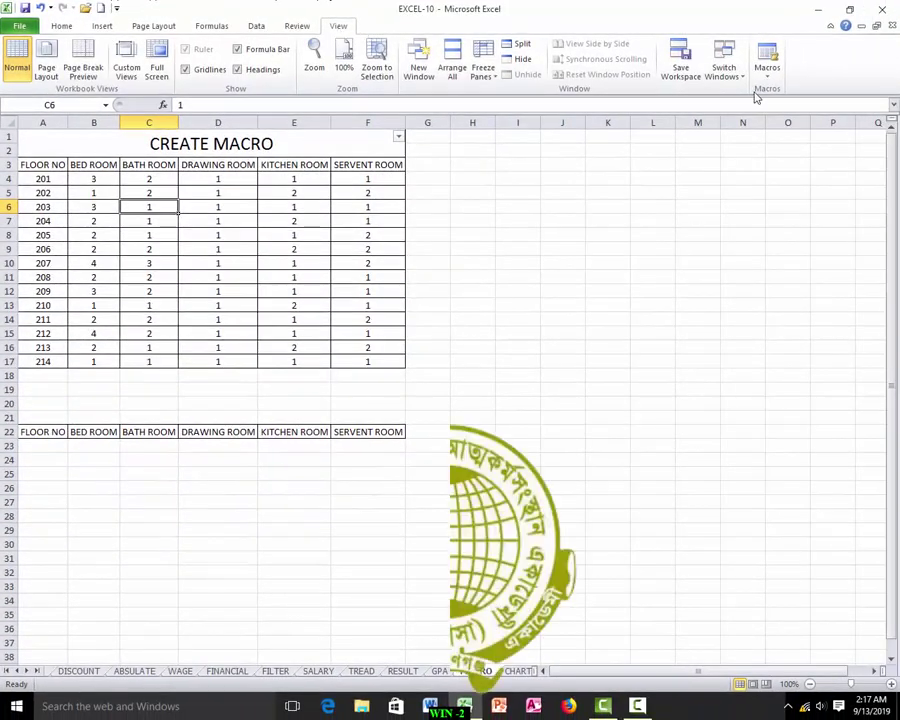
Start recording a macro named nydasa with shortcut Ctrl+Shift+H.
click(766, 78)
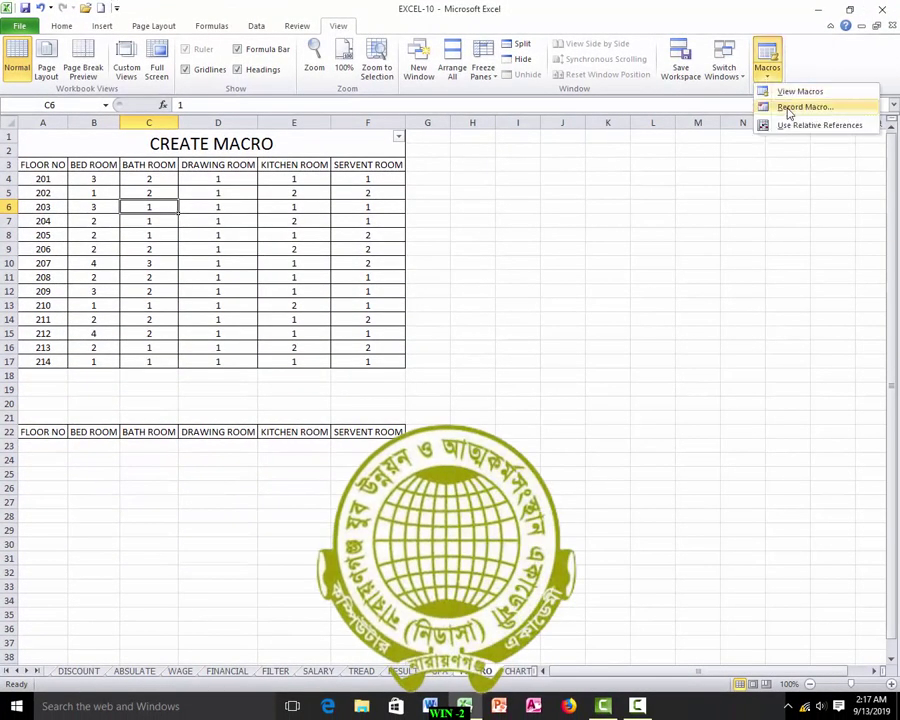
click(805, 107)
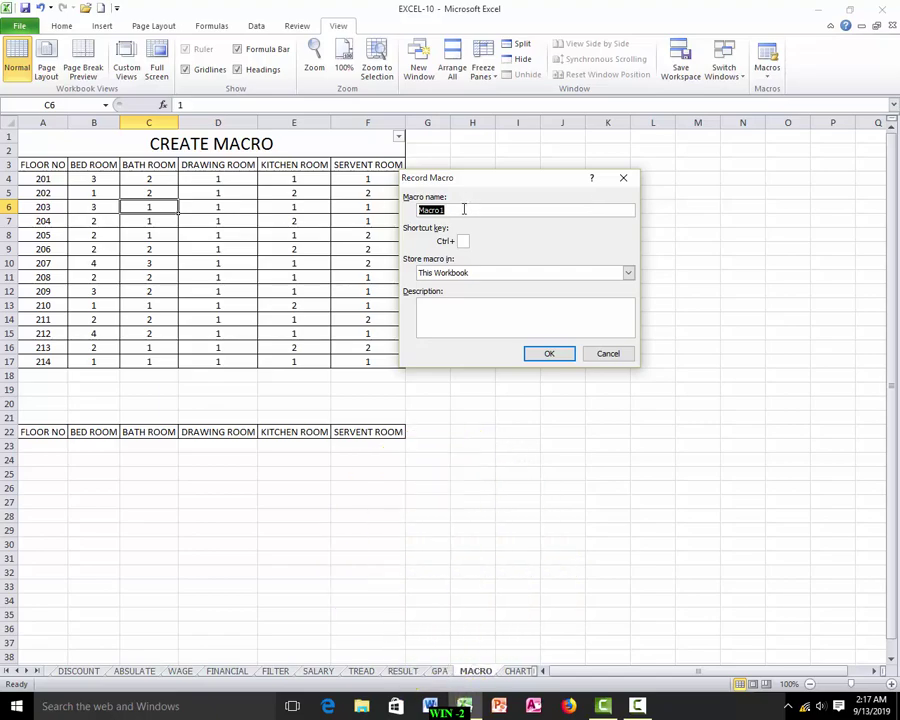
text(nydasa)
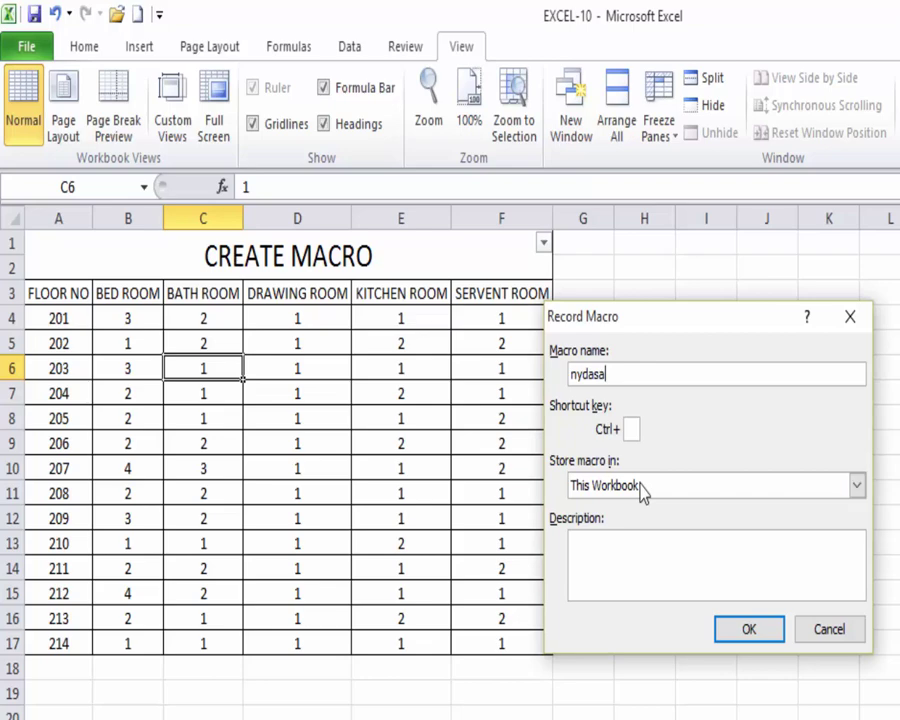
key(Tab)
text(H)
key(Return)
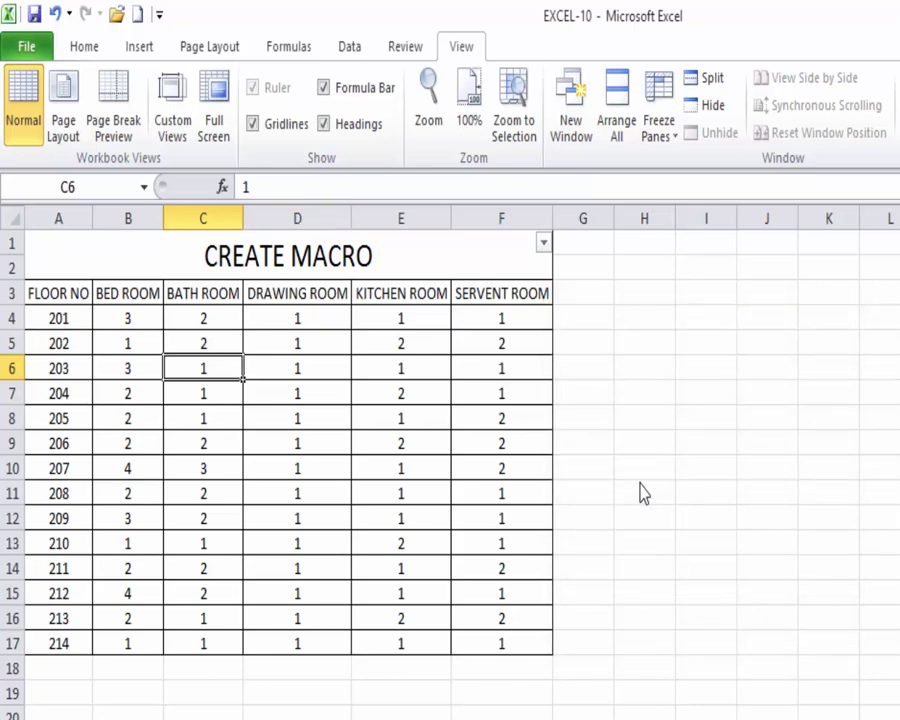
key(alt+a)
In Advanced Filter, set the list range to the room table A1:F17 and criteria to rows 22–23.
key(q)
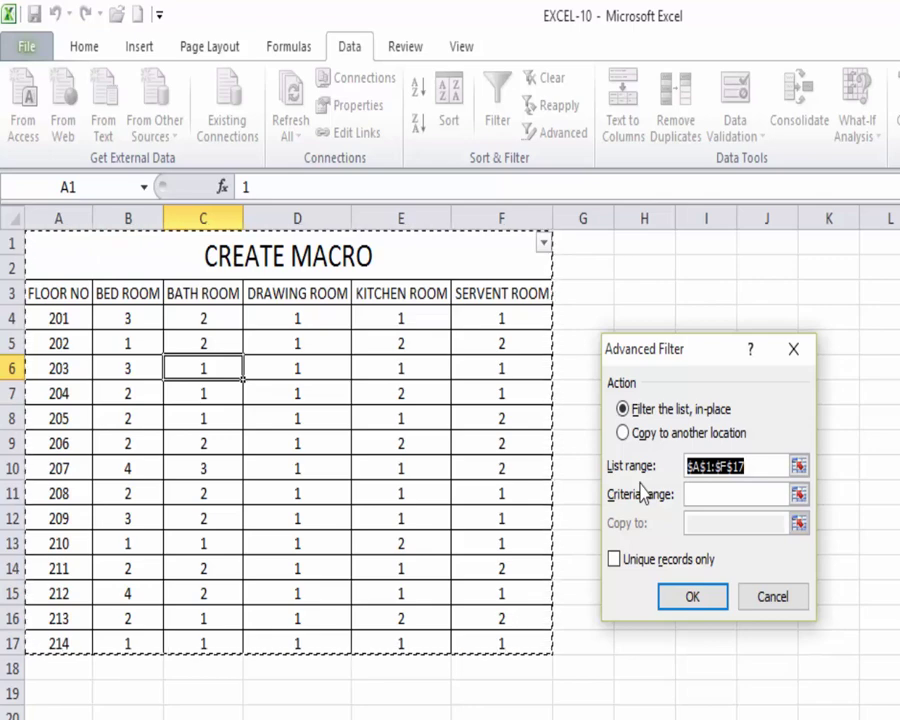
drag(58, 293, 540, 620)
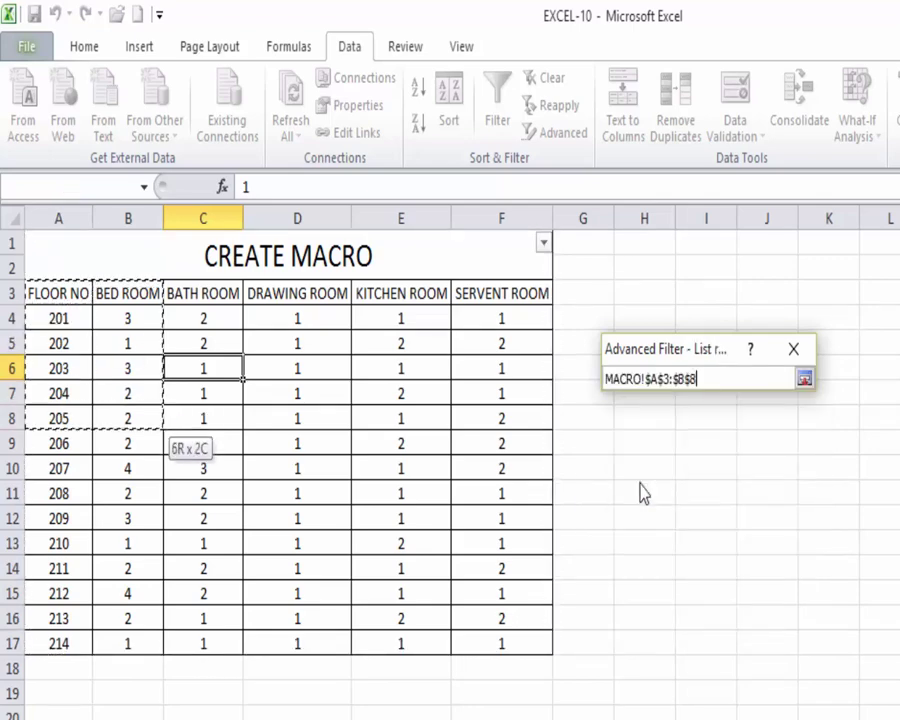
key(shift+Down)
key(Return)
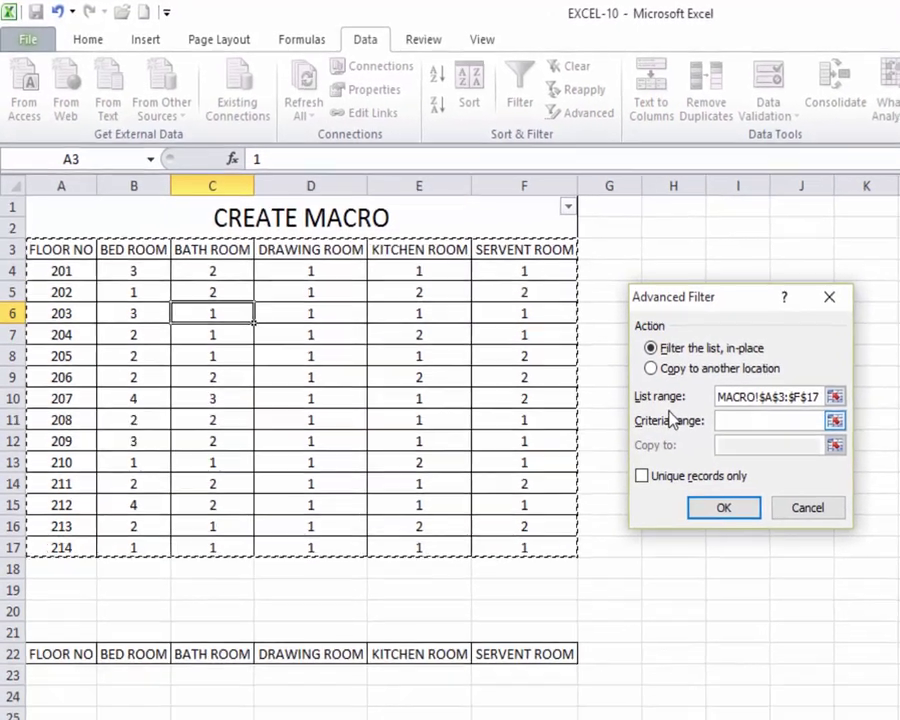
click(799, 494)
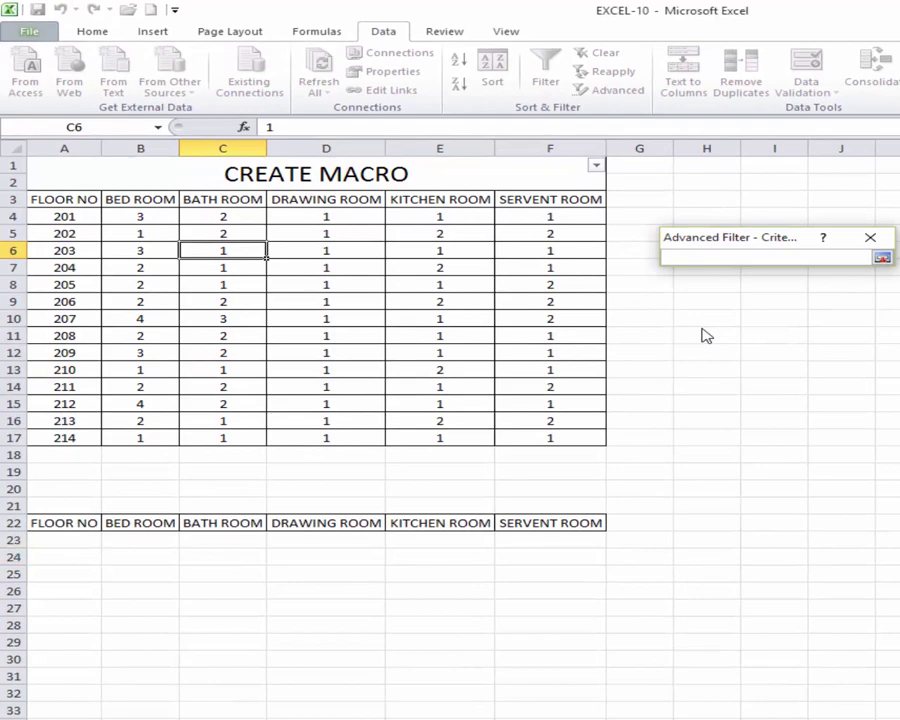
mouse_move(40, 523)
mouse_down()
mouse_move(600, 528)
mouse_move(600, 545)
mouse_up()
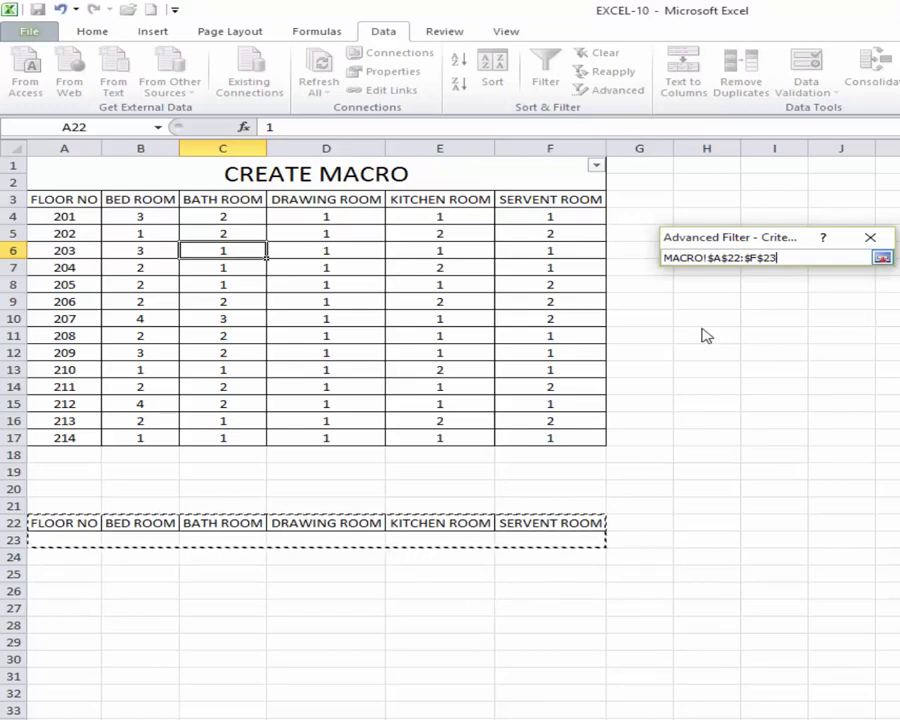
key(Return)
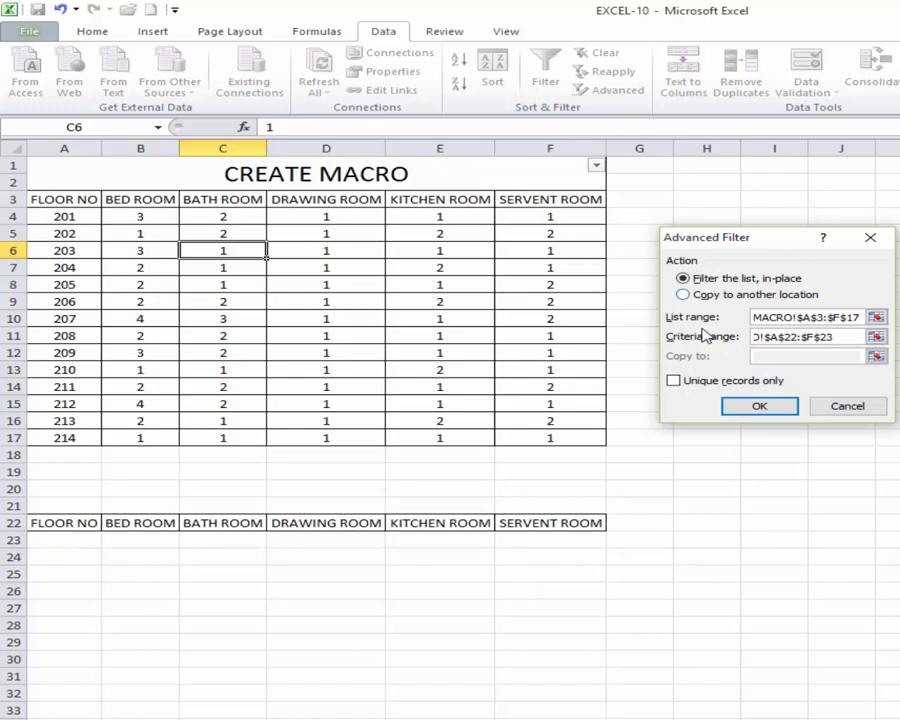
Copy the matching records to MACRO!$A$26 and run the filter.
key(alt+o)
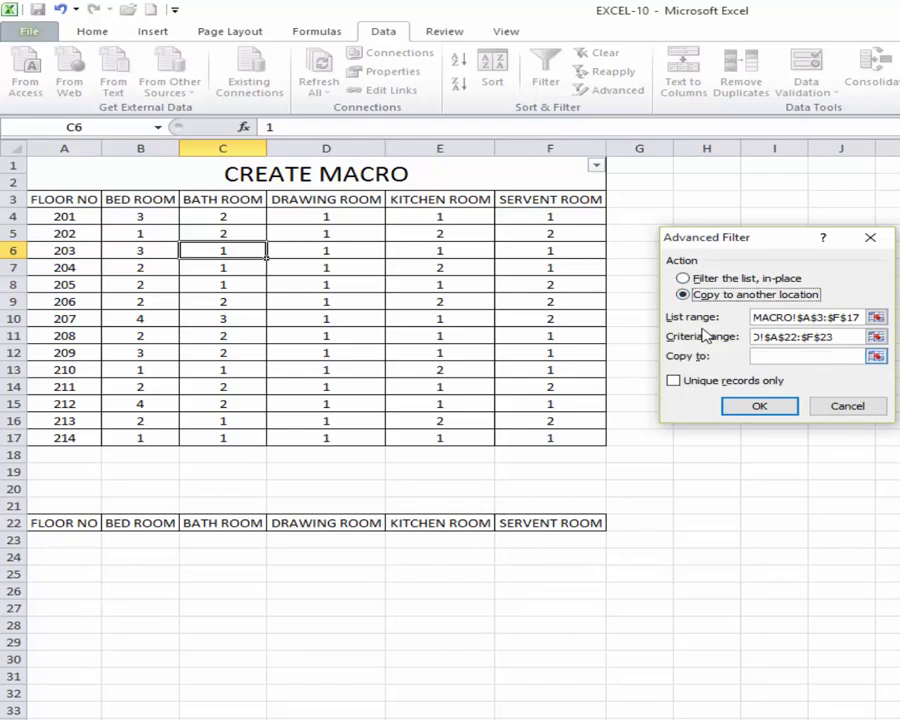
click(876, 356)
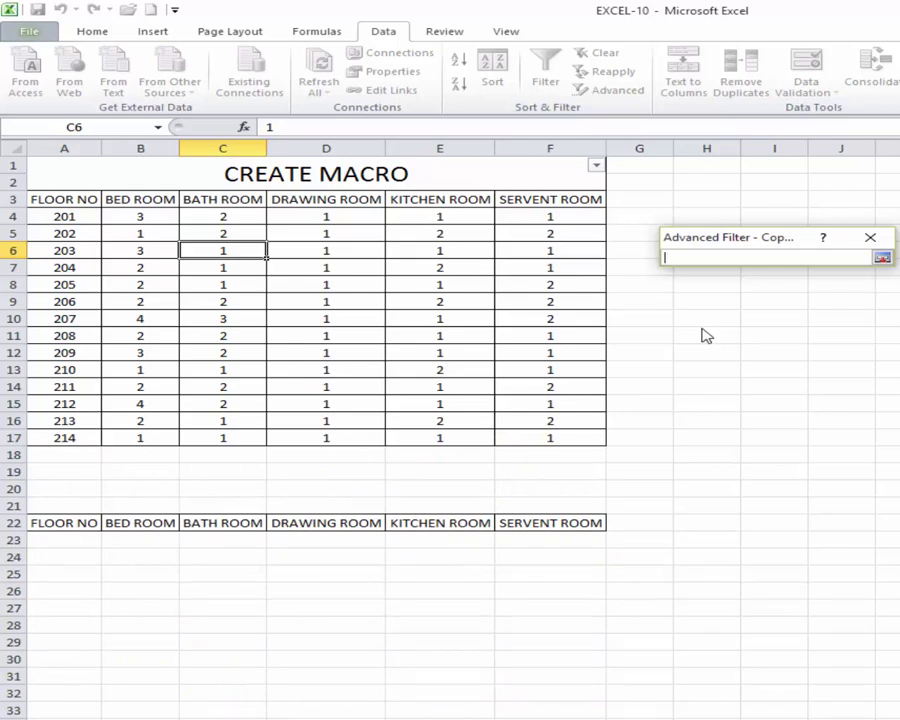
click(64, 590)
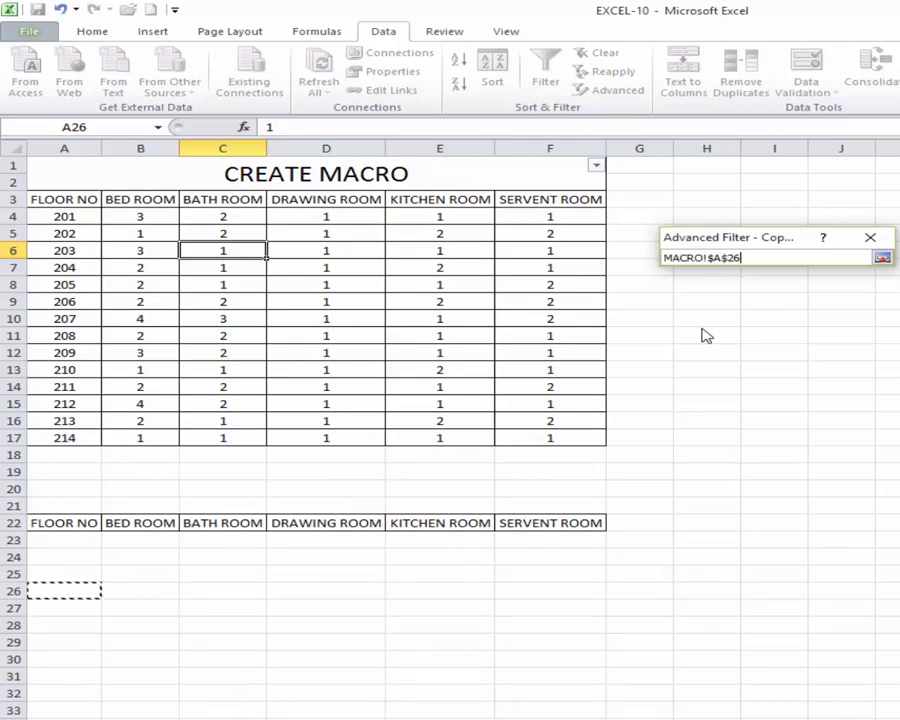
key(Return)
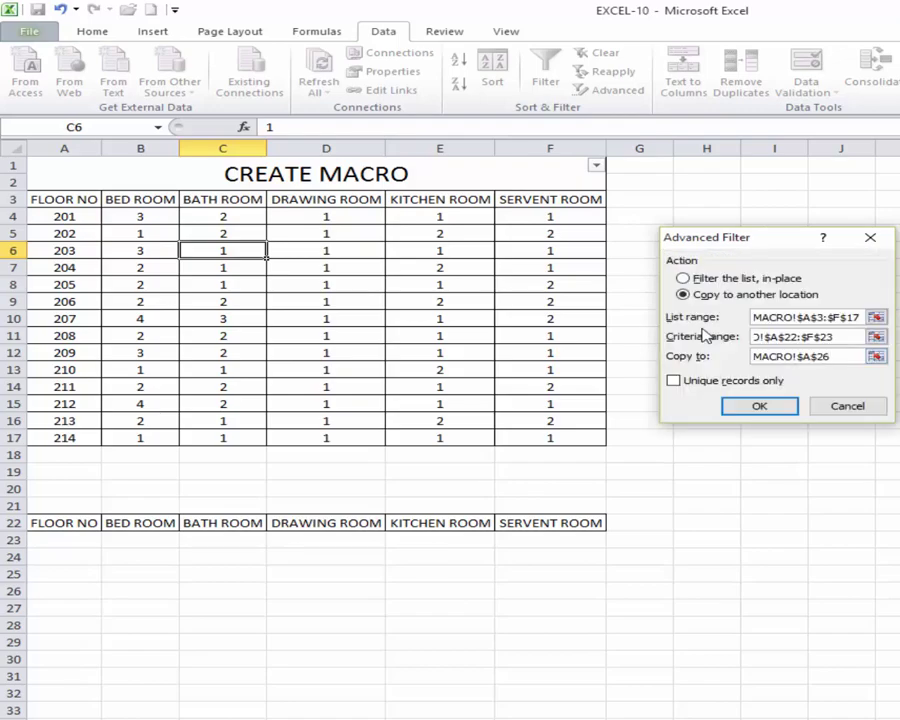
key(Return)
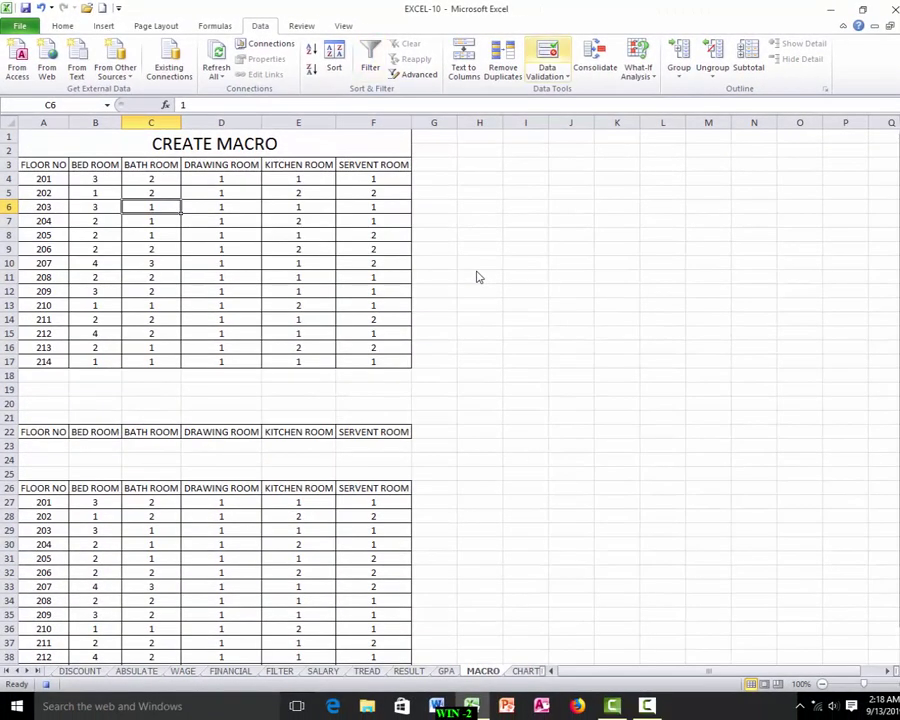
Stop recording the nydasa macro.
key(alt+w)
key(m)
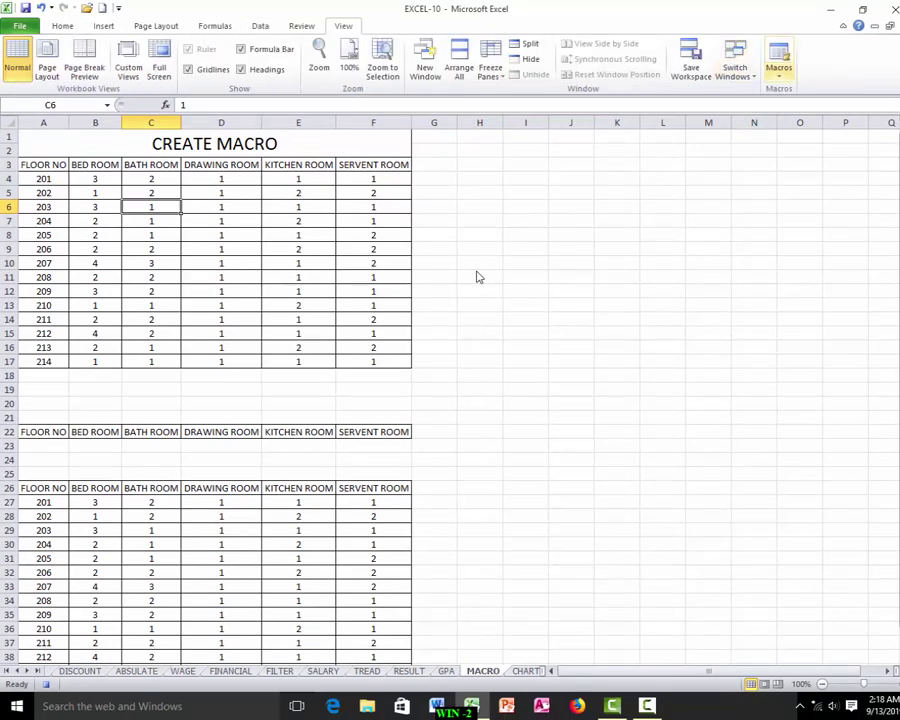
key(Return)
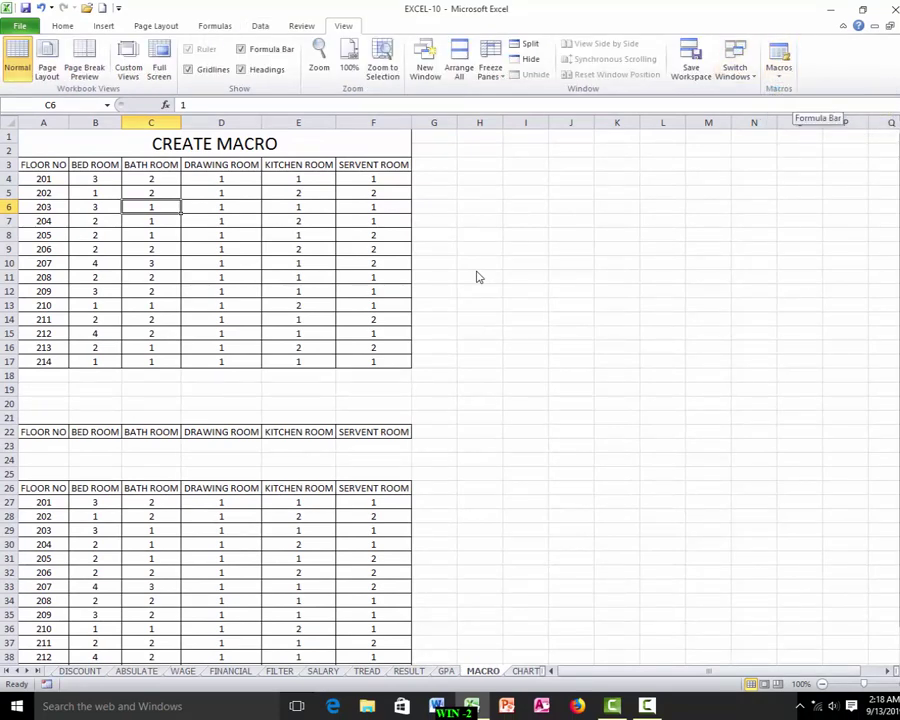
Delete the copied room records in A26:F40.
scroll(478, 277, down, 3)
scroll(478, 277, down, 1)
key(ctrl+m)
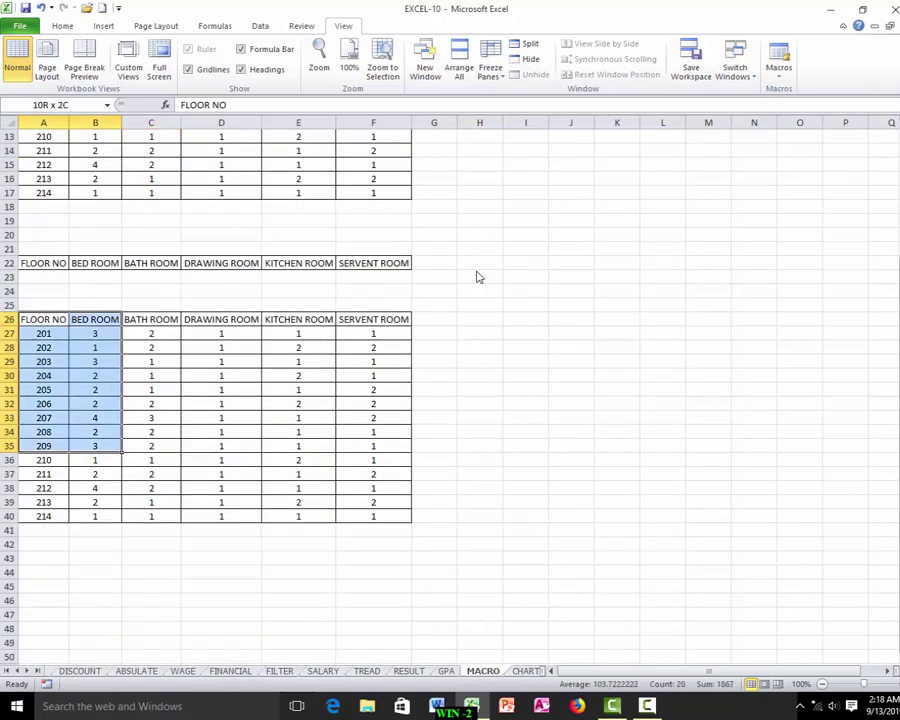
key(Delete)
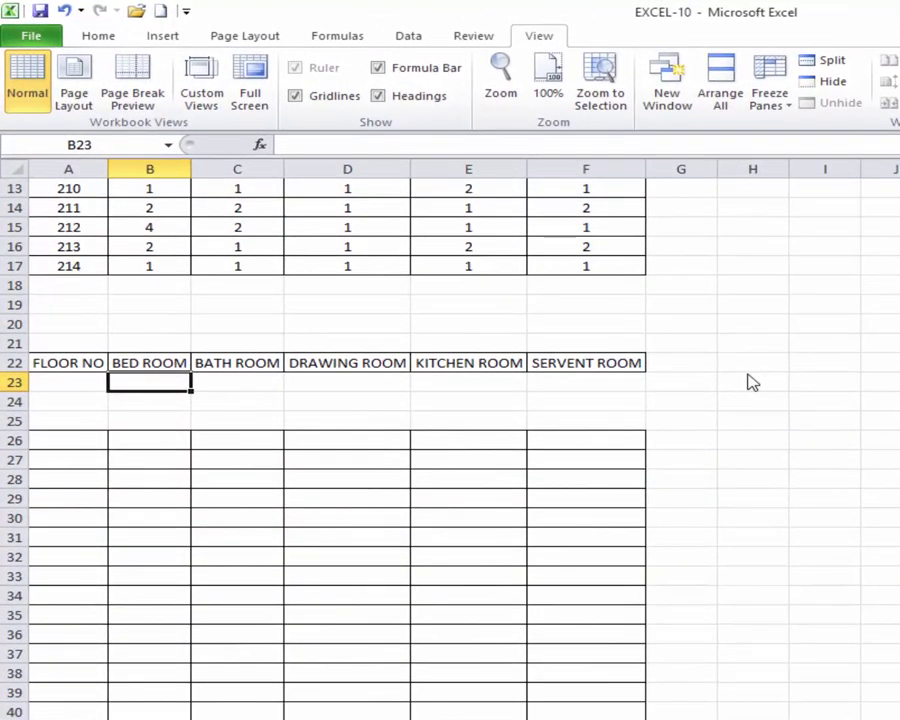
Enter criteria BED ROOM 2 in B23 and BATH ROOM 1 in C23.
text(2)
key(Tab)
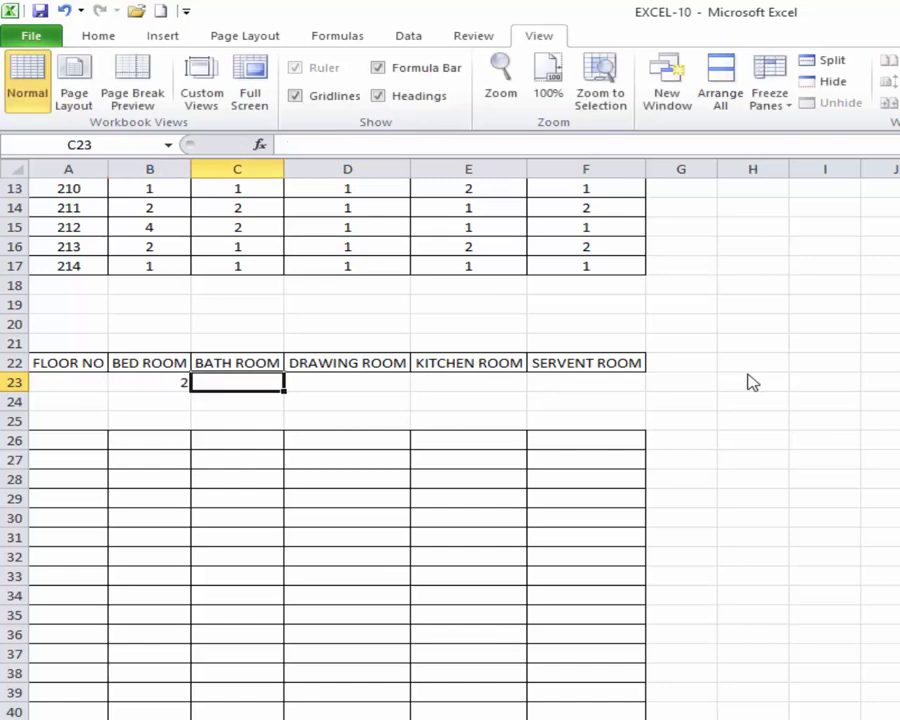
text(1)
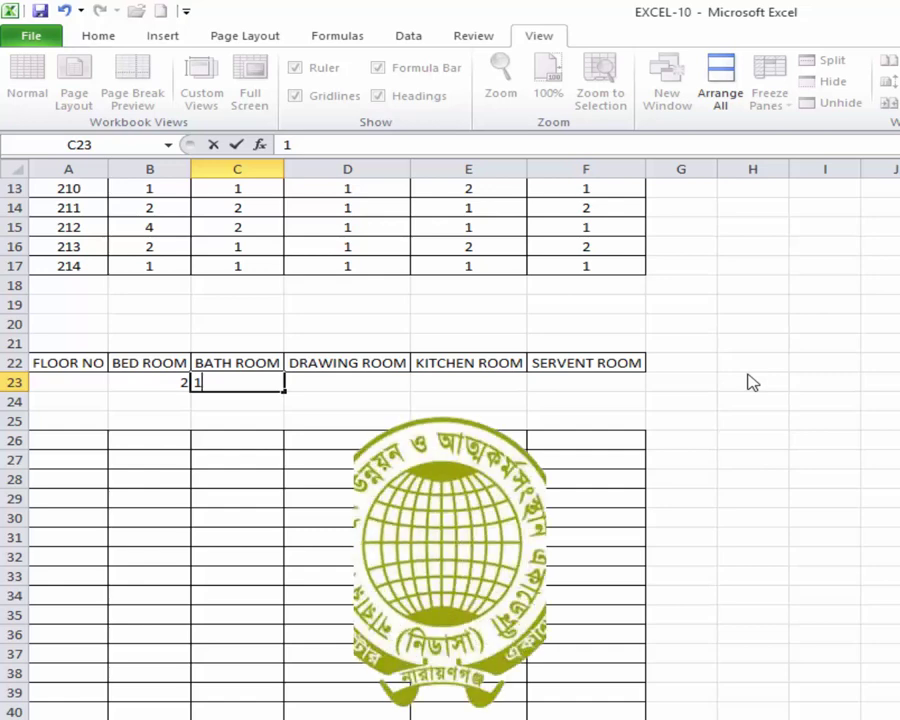
key(Return)
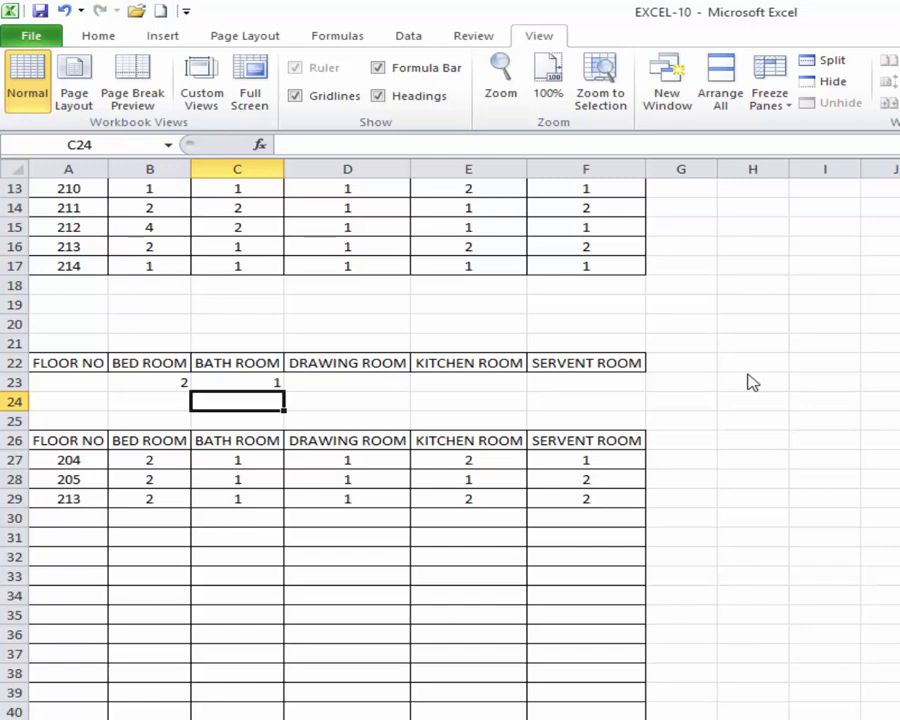
Clear the filtered floors 204, 205 and 213 from rows 25–30.
key(Down)
key(Home)
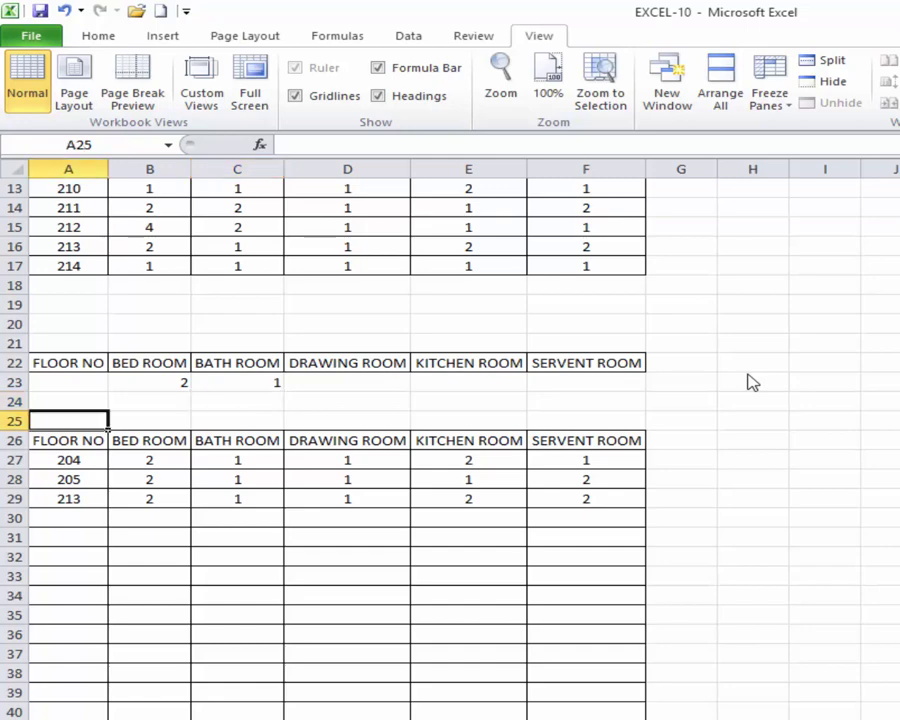
key(shift+Down)
key(shift+Down)
key(shift+Down)
key(shift+Right)
key(shift+Right)
key(shift+Right)
key(shift+Right)
key(Delete)
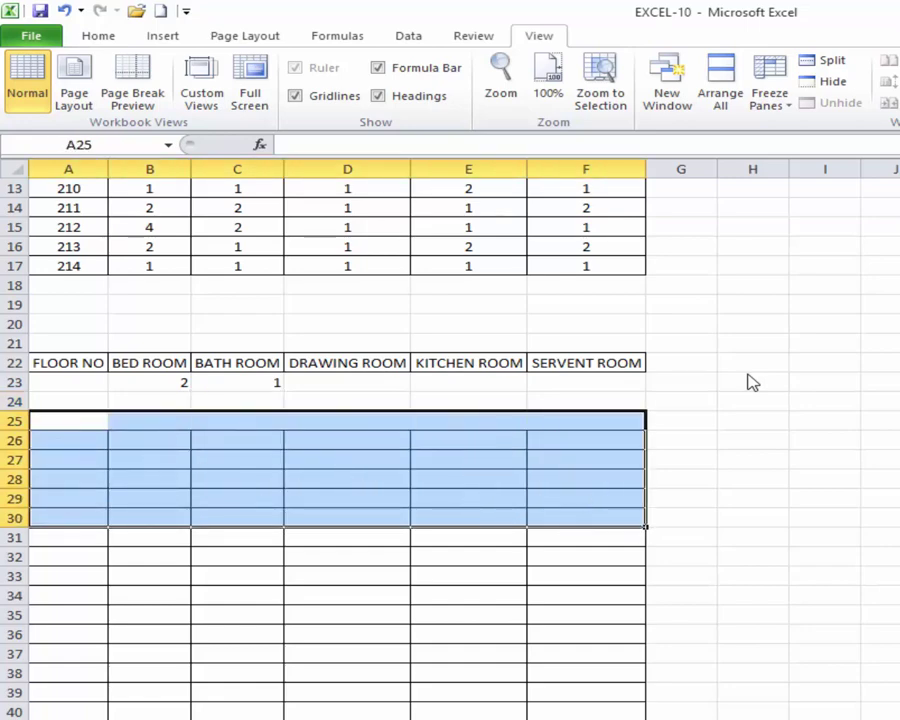
Change C23 to 2 and enter 1 in the next criteria cells, D23 and E23.
key(Up)
key(Up)
key(Right)
key(Right)
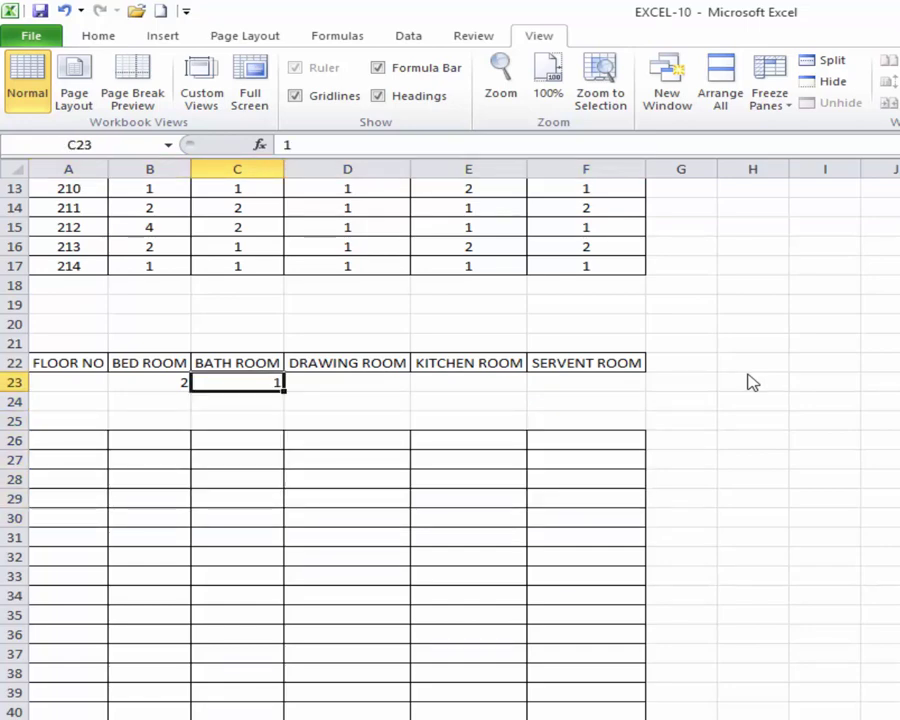
text(2)
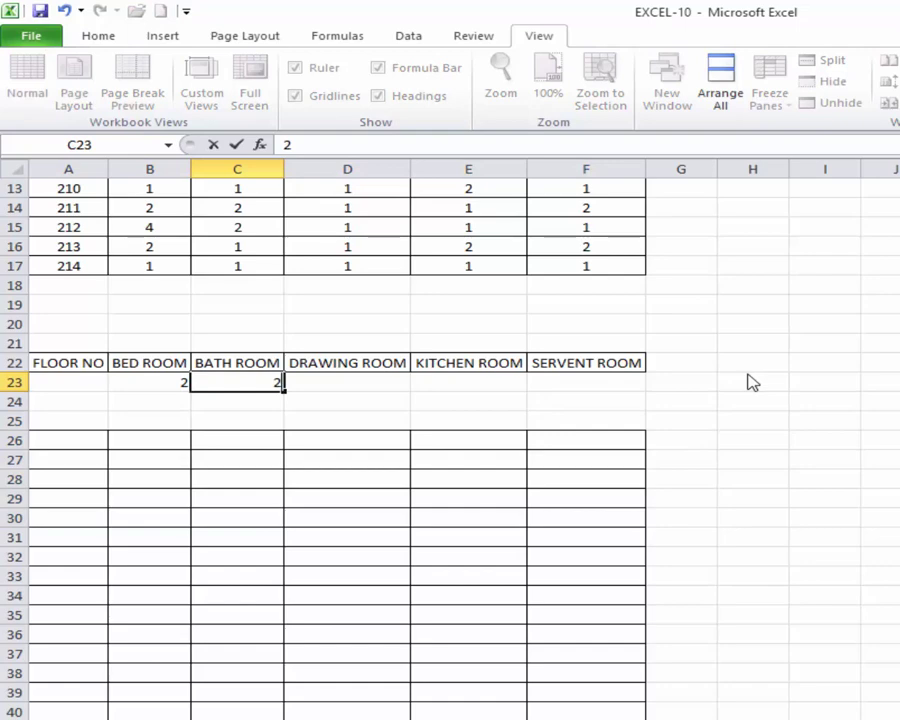
key(Tab)
text(1)
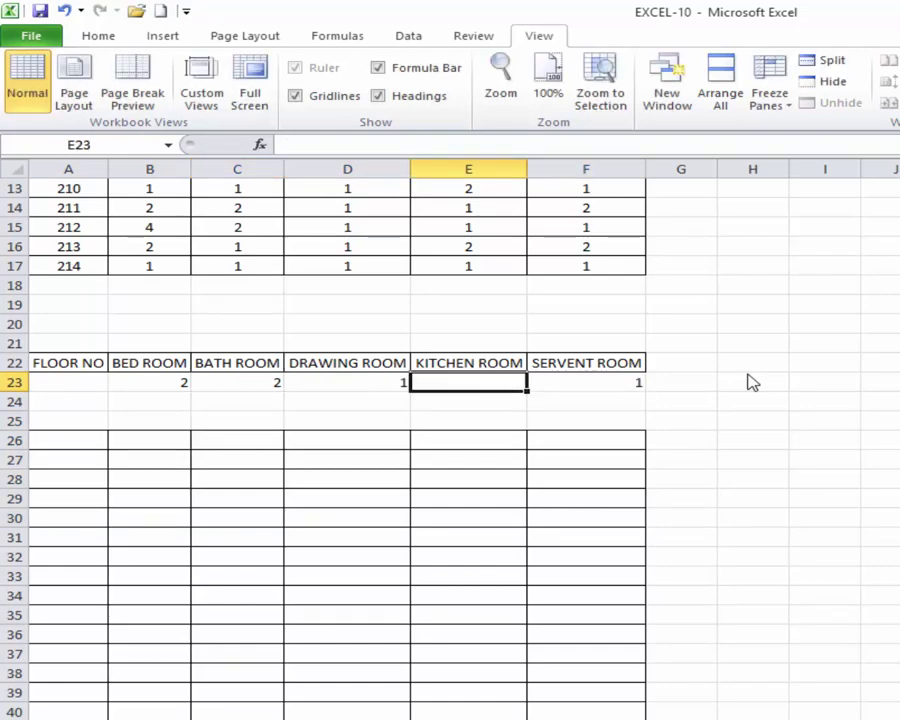
text(1)
key(Return)
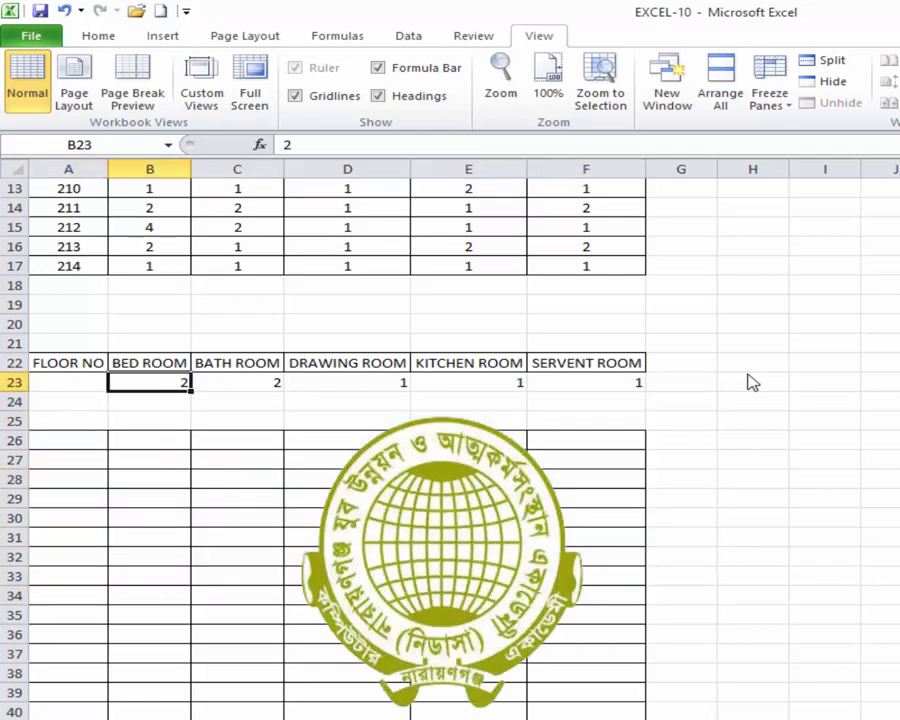
Select the criteria values B23:F23.
key(shift+Right)
key(shift+Right)
key(shift+Down)
key(shift+Up)
key(shift+Right)
key(shift+Right)
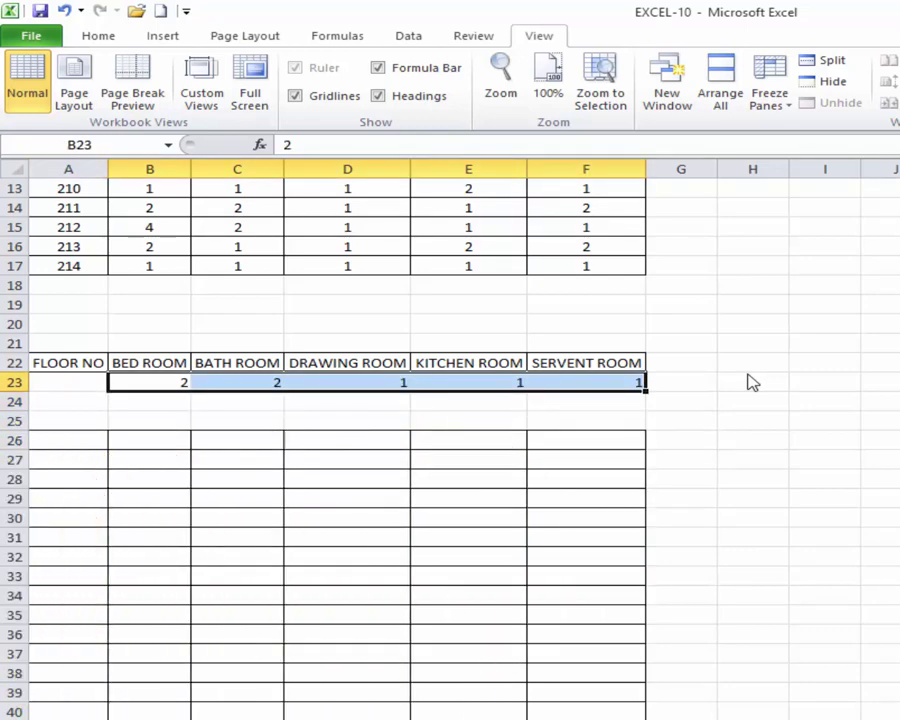
Replace the criteria with BED ROOM 3 and BATH ROOM 2, filtering to floors 201 and 209.
key(Delete)
key(shift+Left)
key(shift+Left)
key(shift+Left)
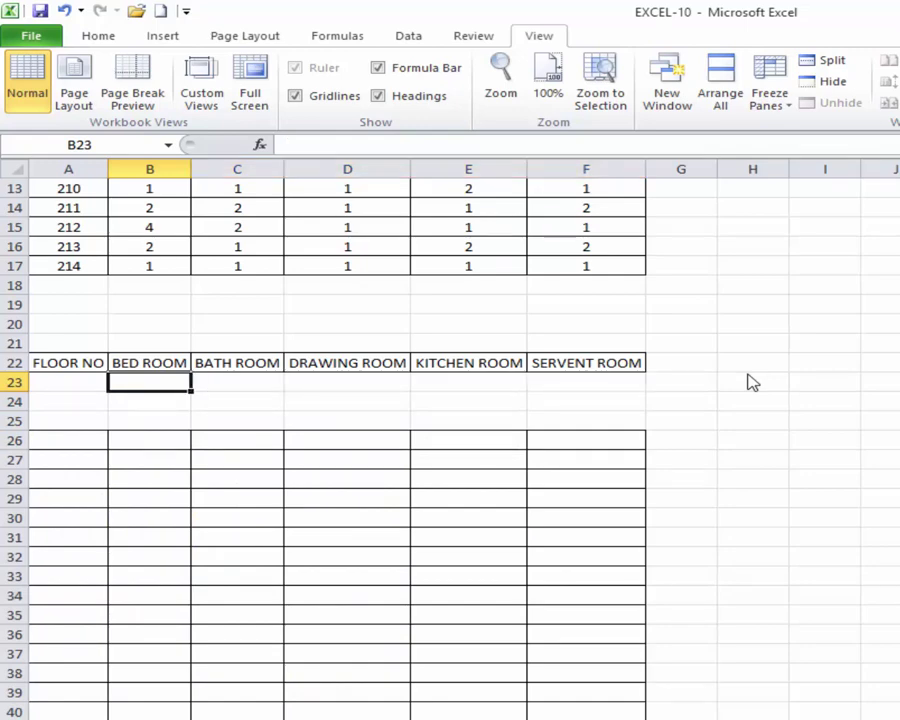
text(3)
key(Tab)
text(2)
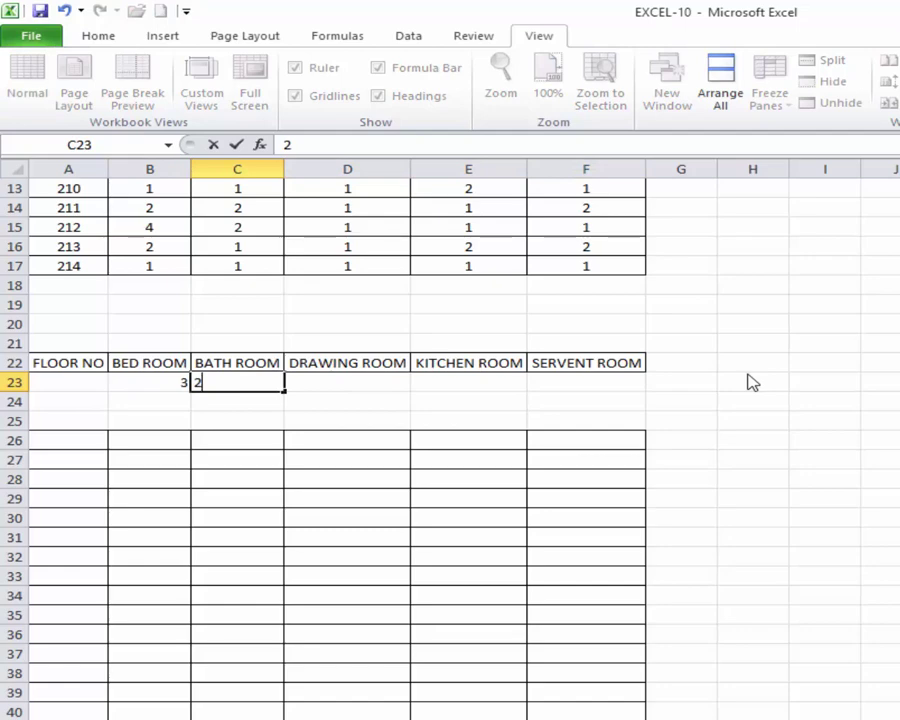
key(Down)
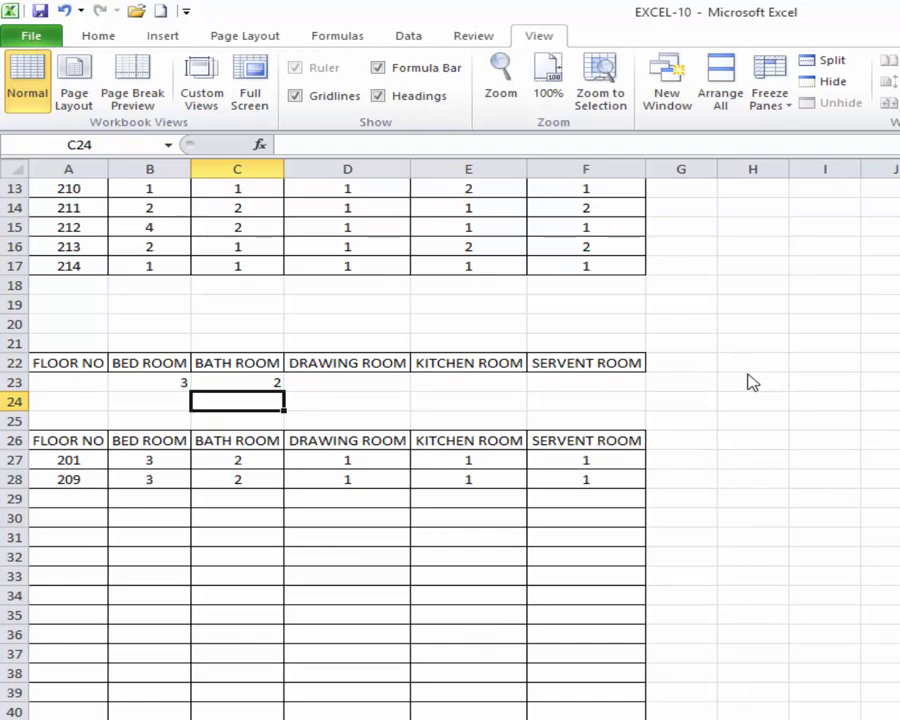
scroll(752, 382, up, 3)
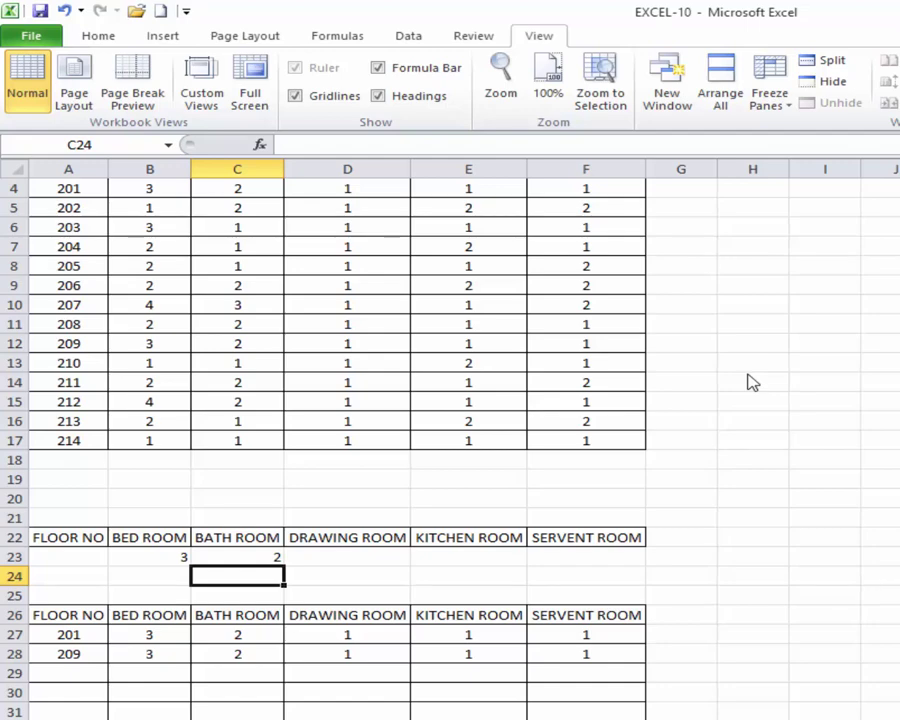
scroll(752, 382, up, 1)
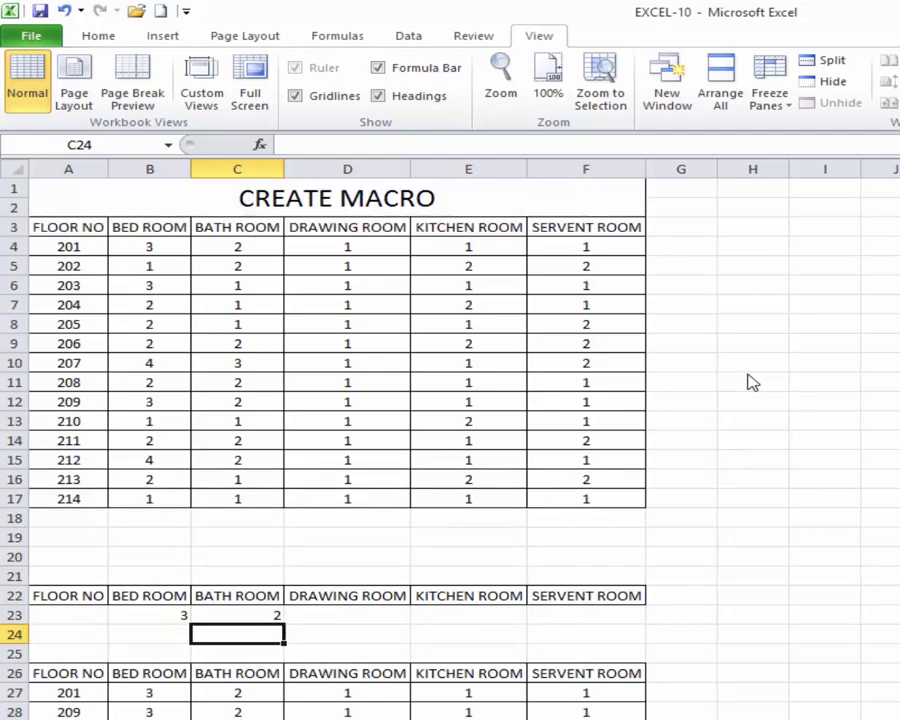